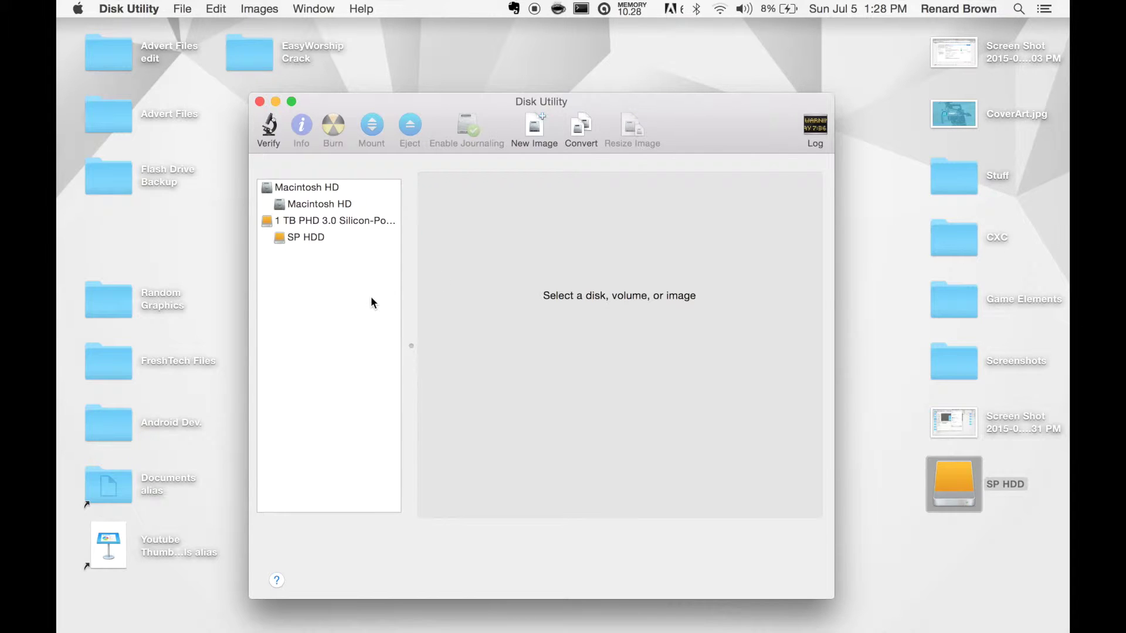
Select the 1 TB PHD 3.0 Silicon-Power drive rather than its volume and show its partition settings.
click(348, 224)
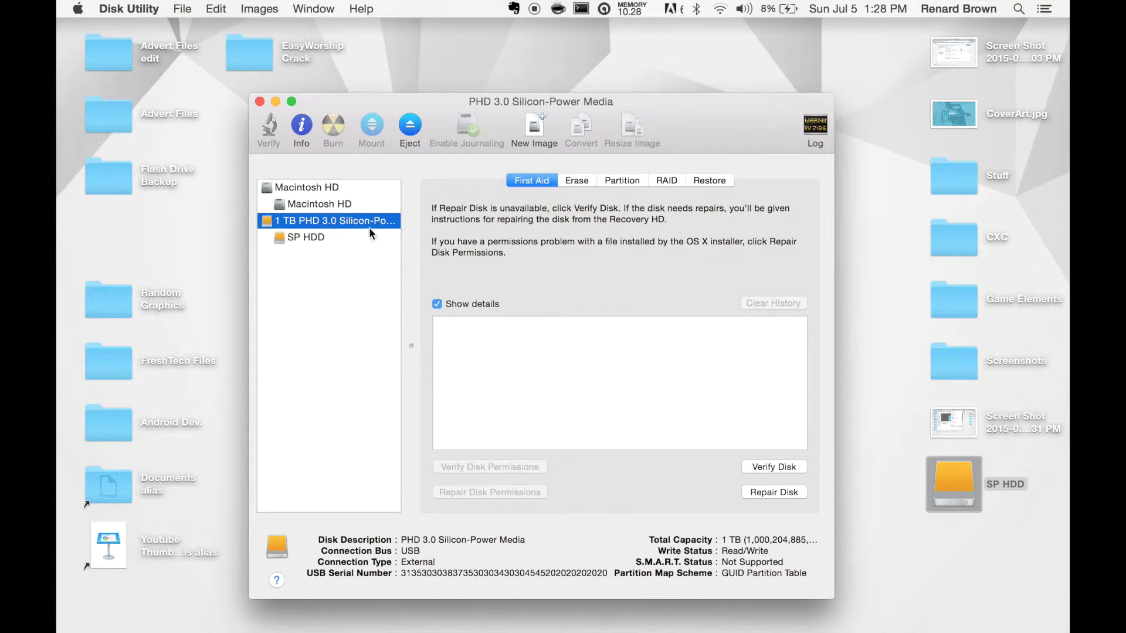
click(285, 236)
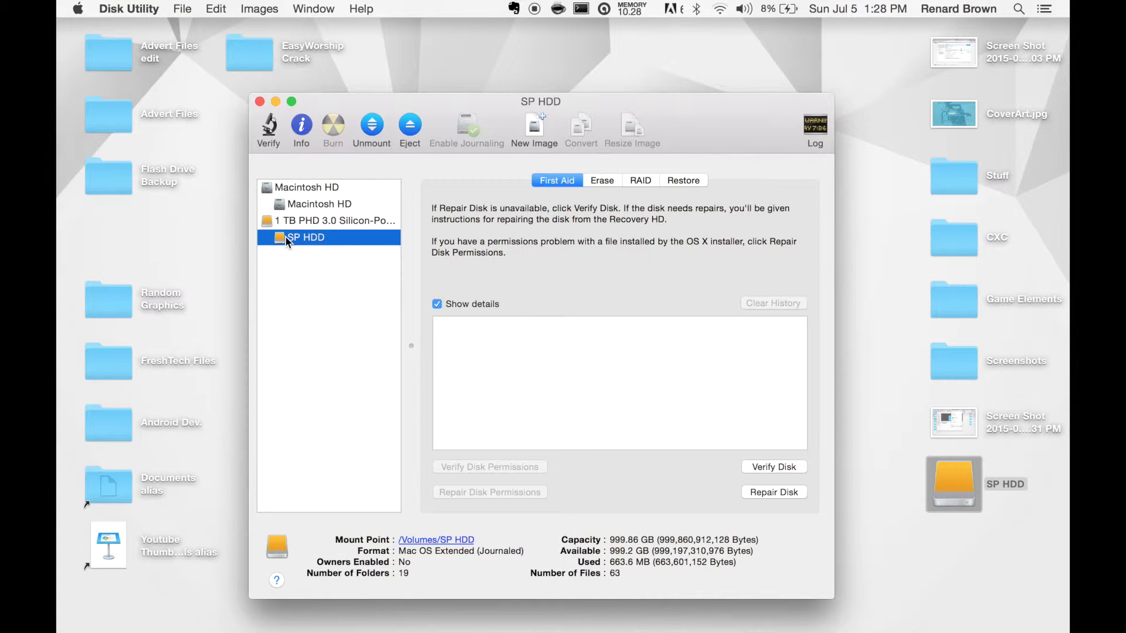
click(298, 220)
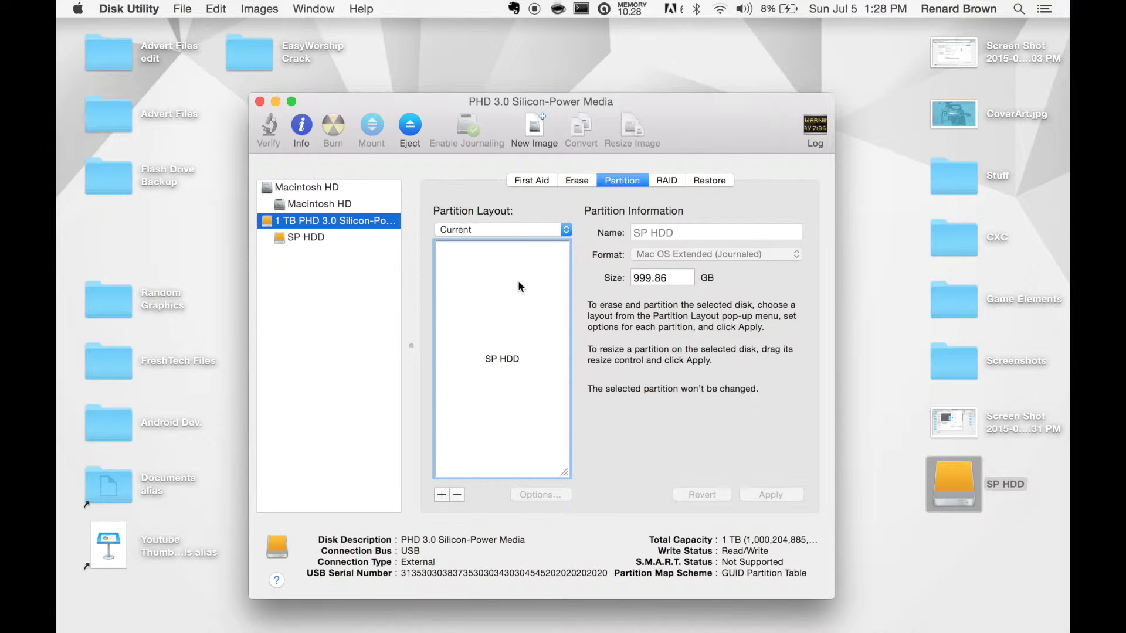
mouse_move(521, 283)
Set the drive's partition layout to 3 partitions and shrink the first and third partitions in favour of the middle one.
click(563, 231)
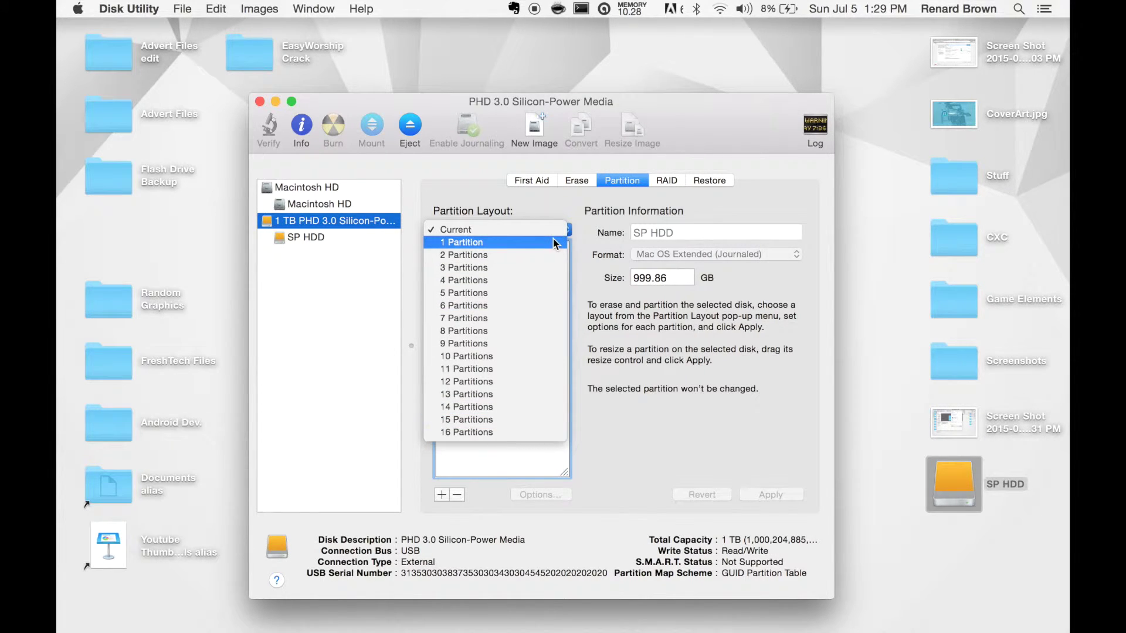
click(546, 272)
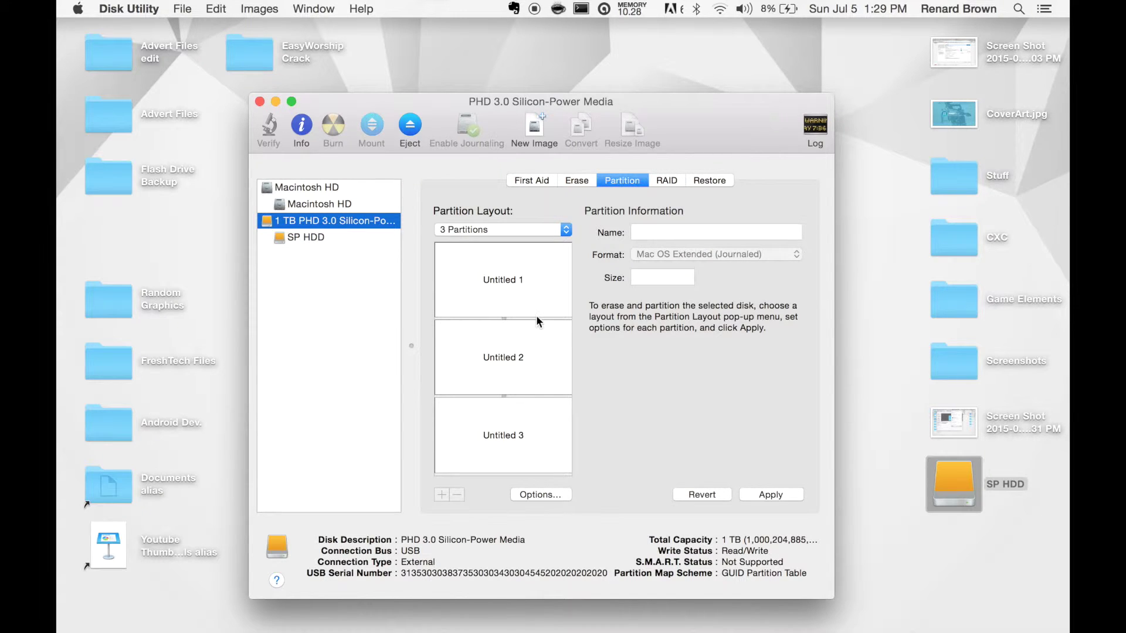
drag(536, 319, 537, 281)
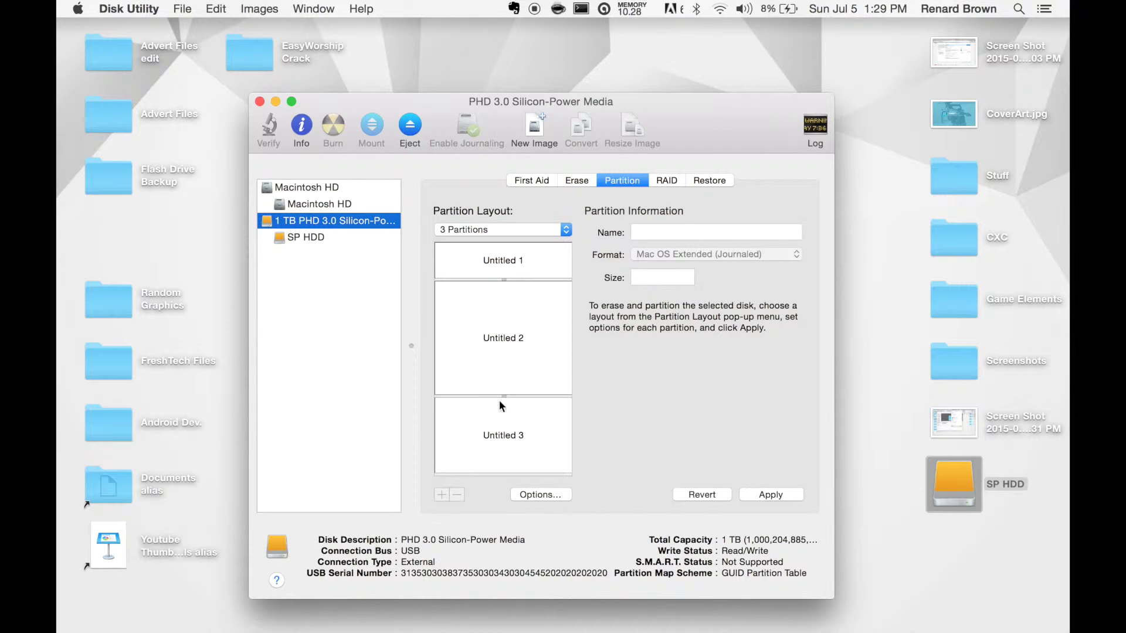
drag(499, 397, 498, 425)
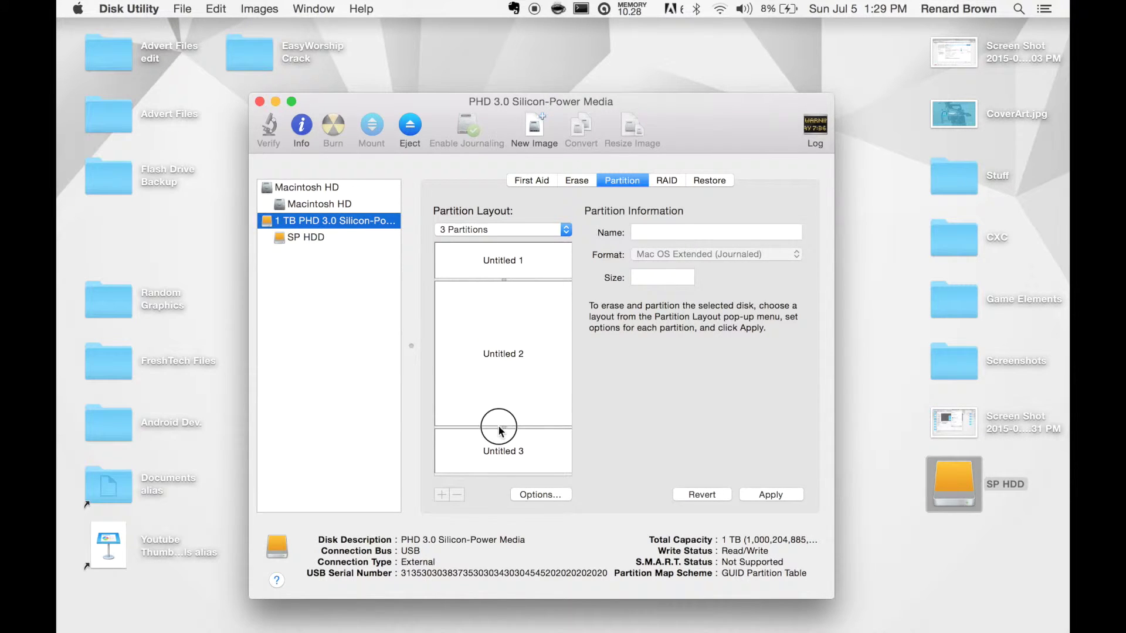
Review the sizes of the three partitions and enlarge the first one to about 561 GB.
click(519, 254)
click(499, 339)
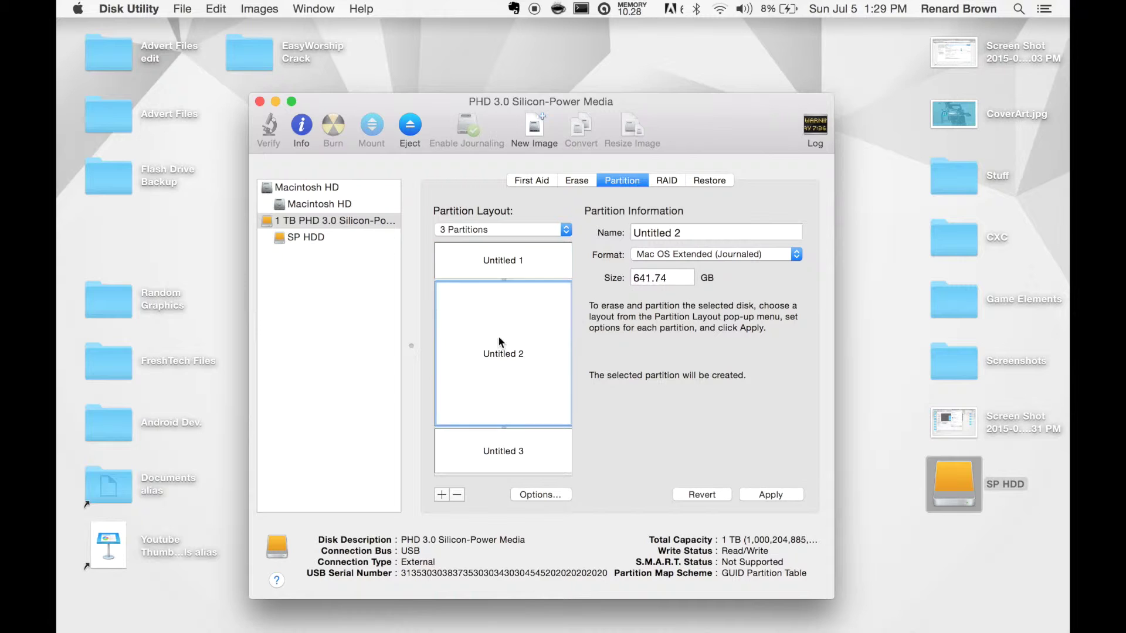
click(523, 456)
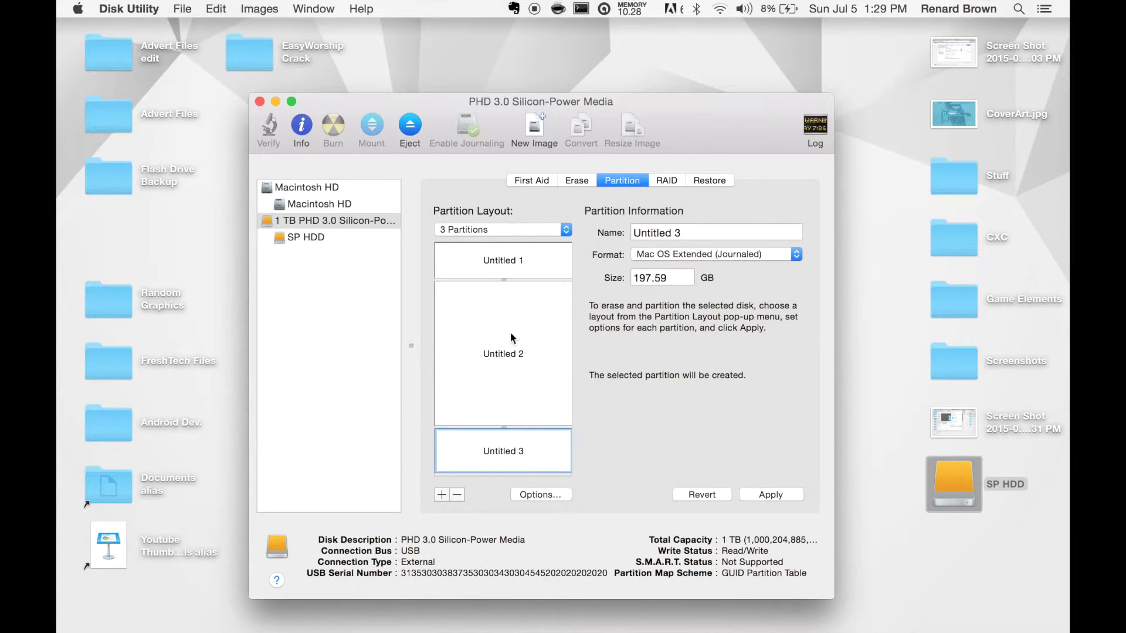
drag(505, 280, 505, 370)
click(520, 313)
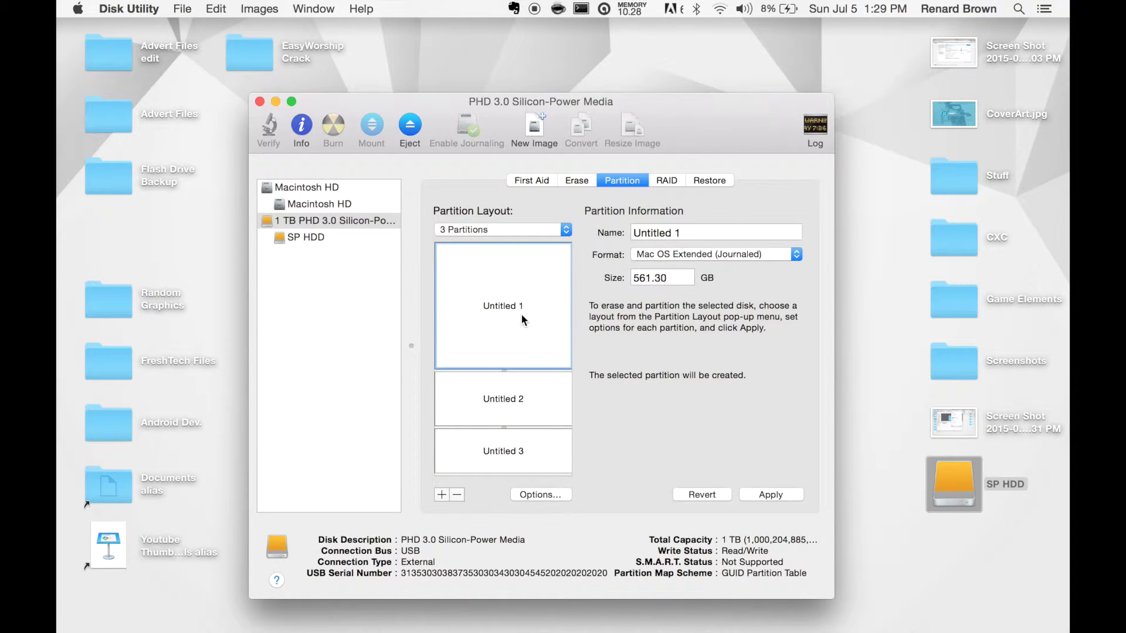
click(512, 394)
click(539, 306)
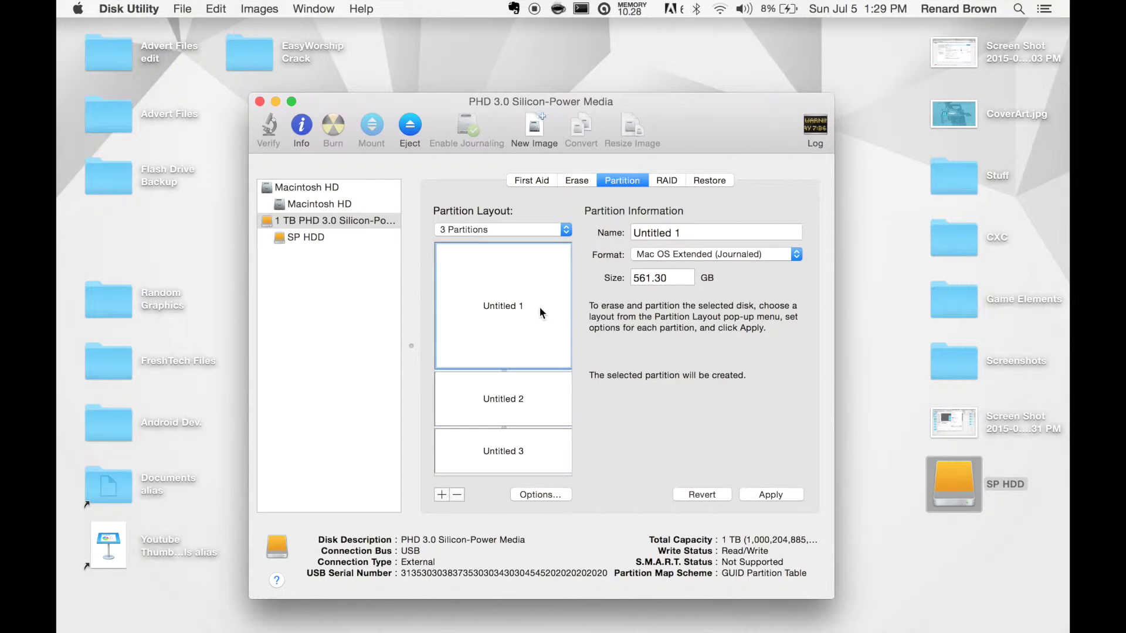
Name the first partition BACKUP and set its size to 150 GB.
double_click(692, 232)
key(super+a)
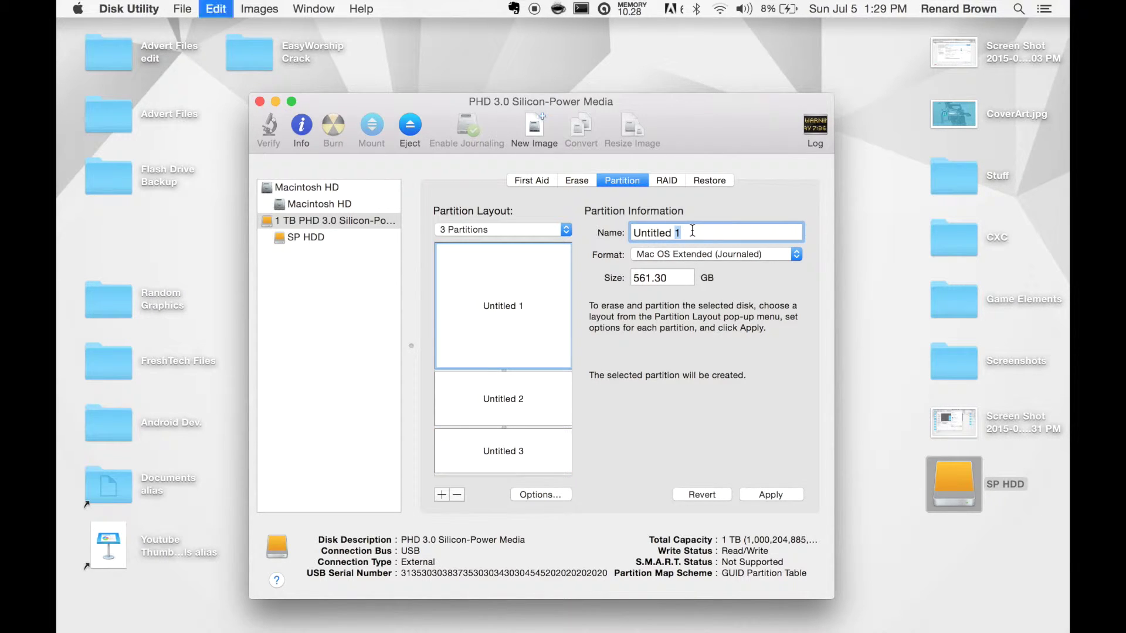
text(BACKUP)
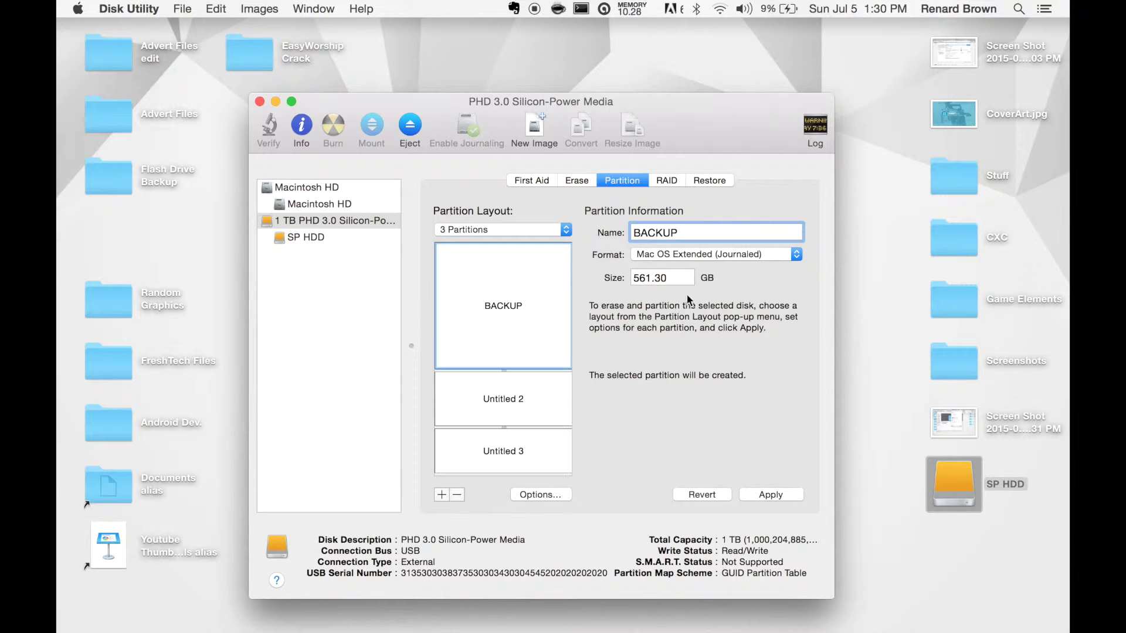
double_click(644, 278)
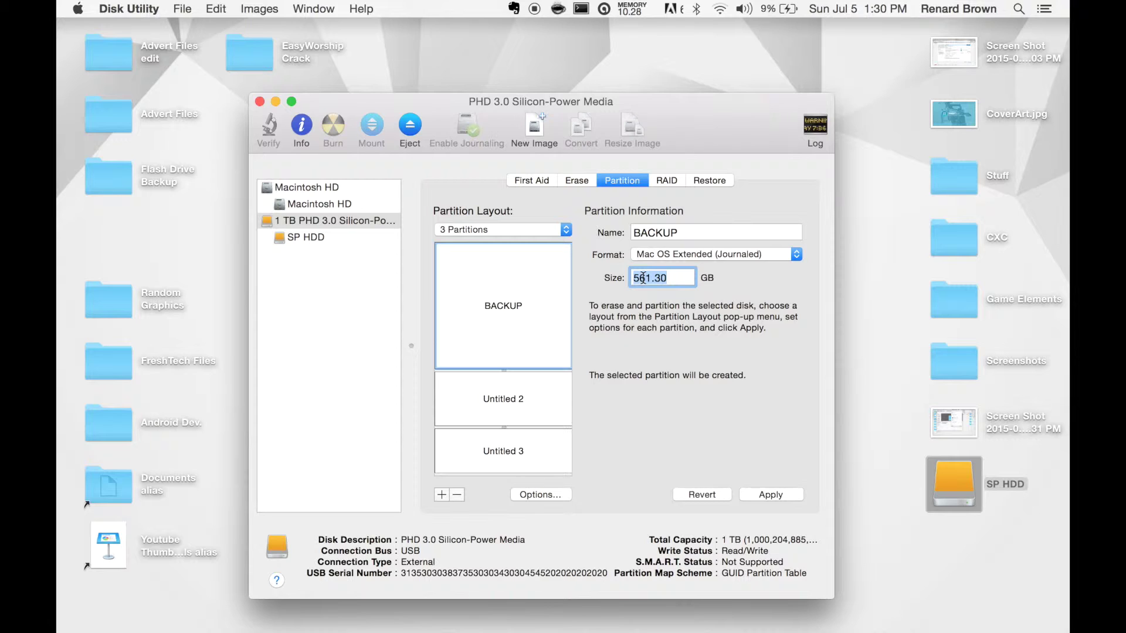
text(150)
click(498, 403)
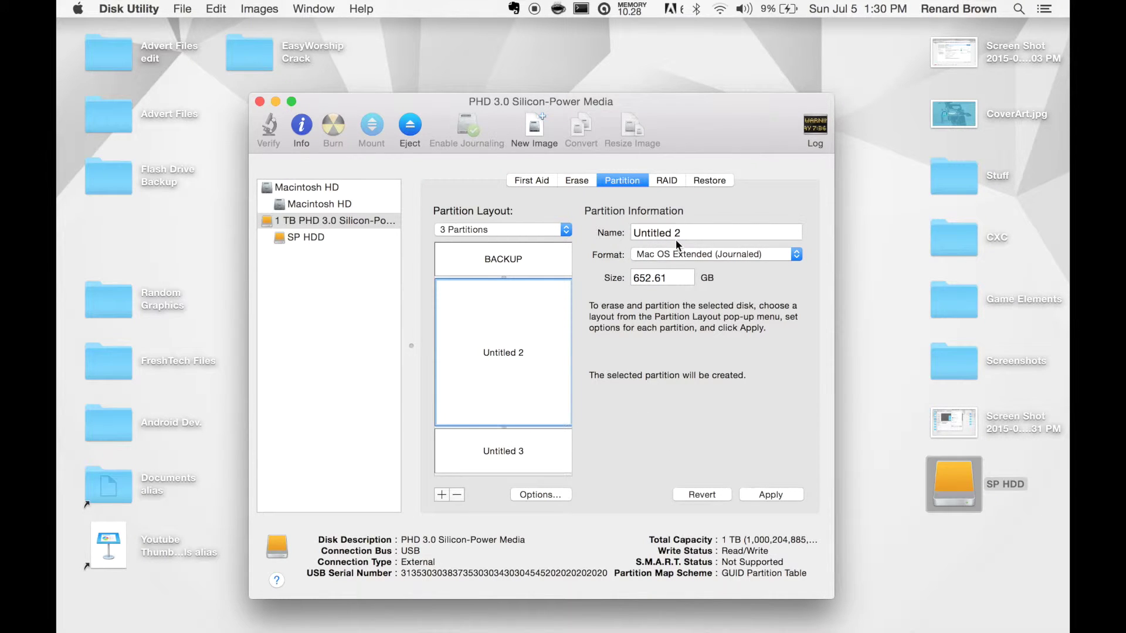
double_click(692, 233)
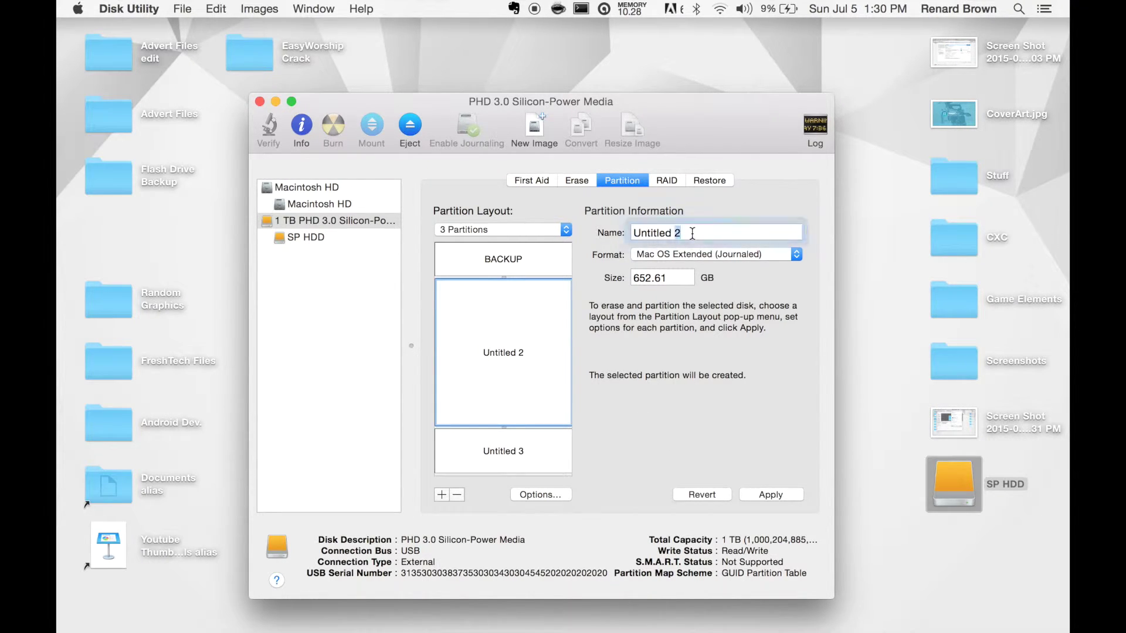
key(super+a)
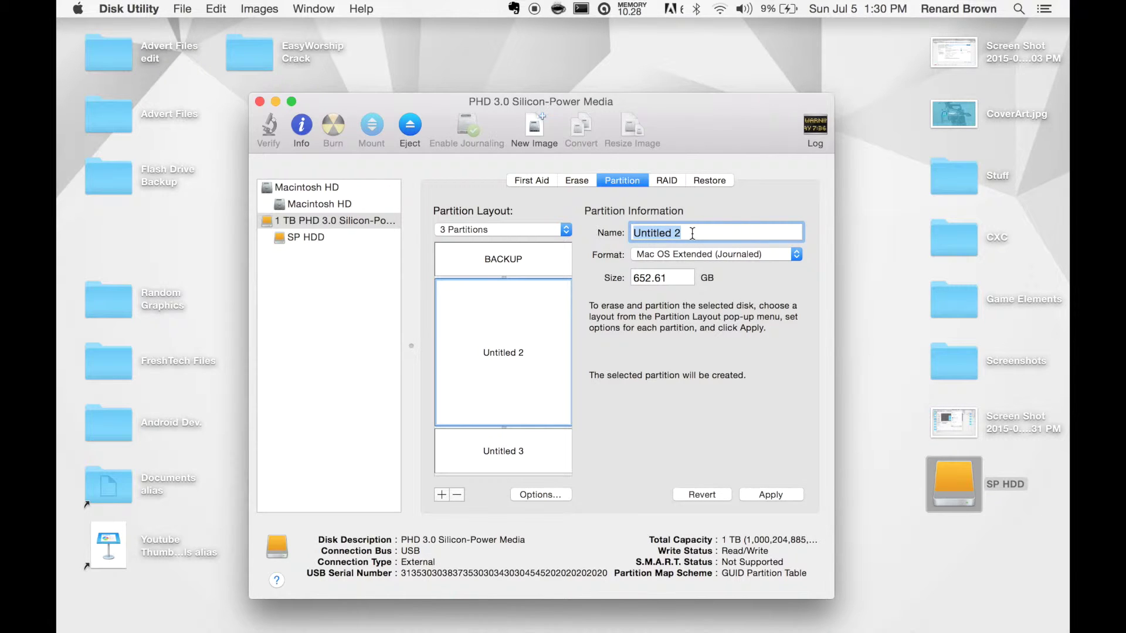
text(P)
key(BackSpace)
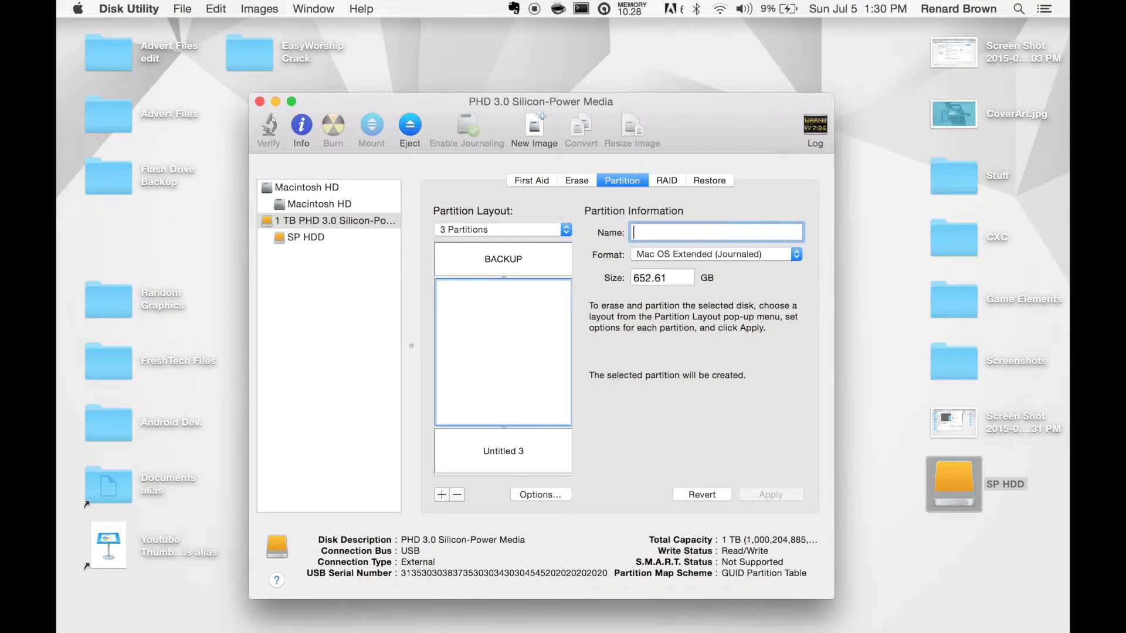
Change the partition layout to 2 partitions and name the first one BACKUP.
click(492, 230)
click(497, 217)
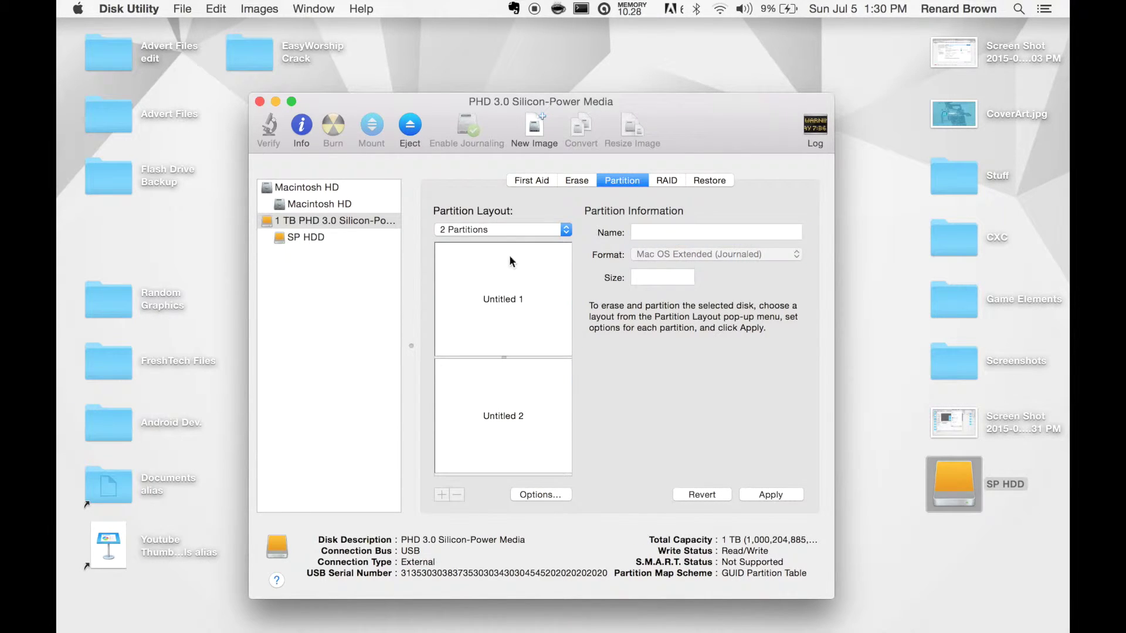
click(687, 233)
key(super+a)
text(BACKUP)
Name the second partition RJ'S FILES.
click(505, 412)
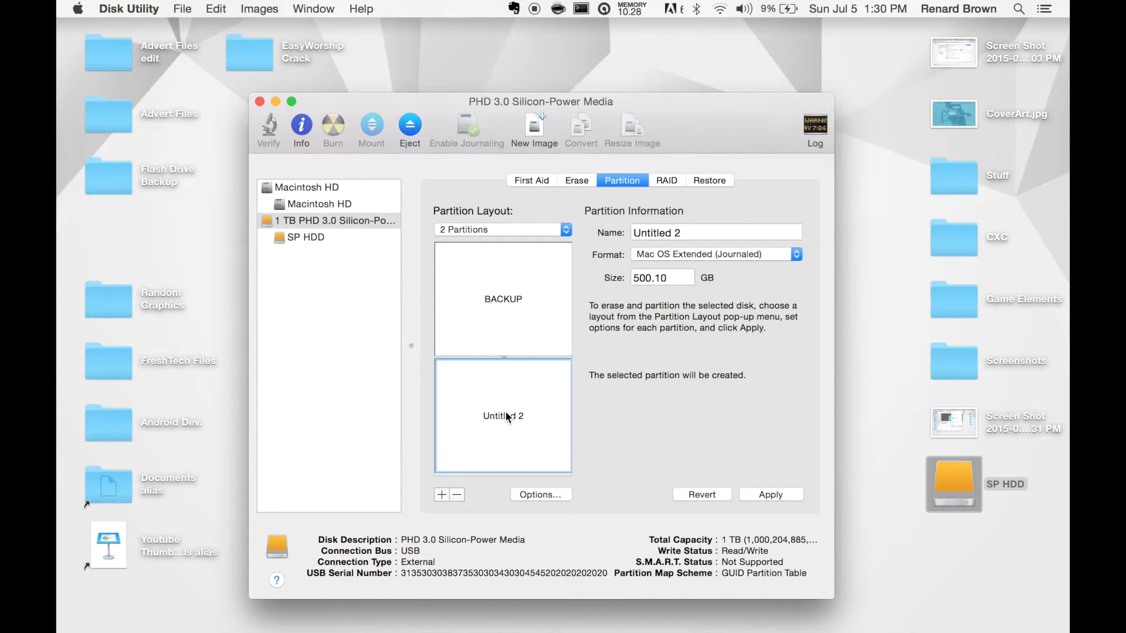
click(695, 225)
key(super+a)
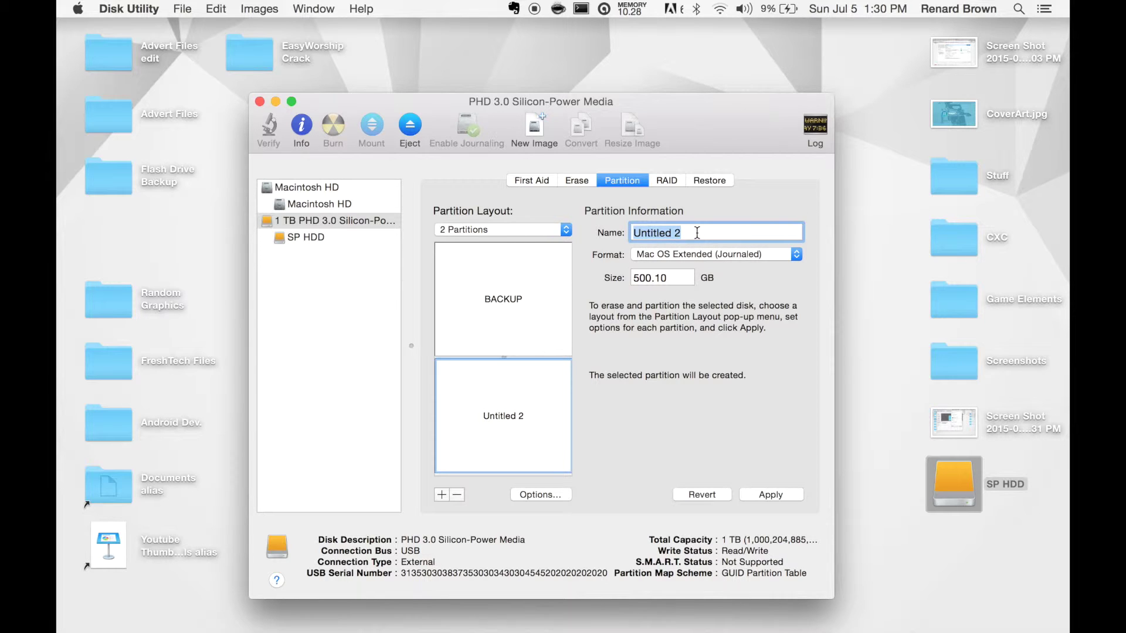
text(JR)
key(BackSpace)
key(BackSpace)
text(RJ)
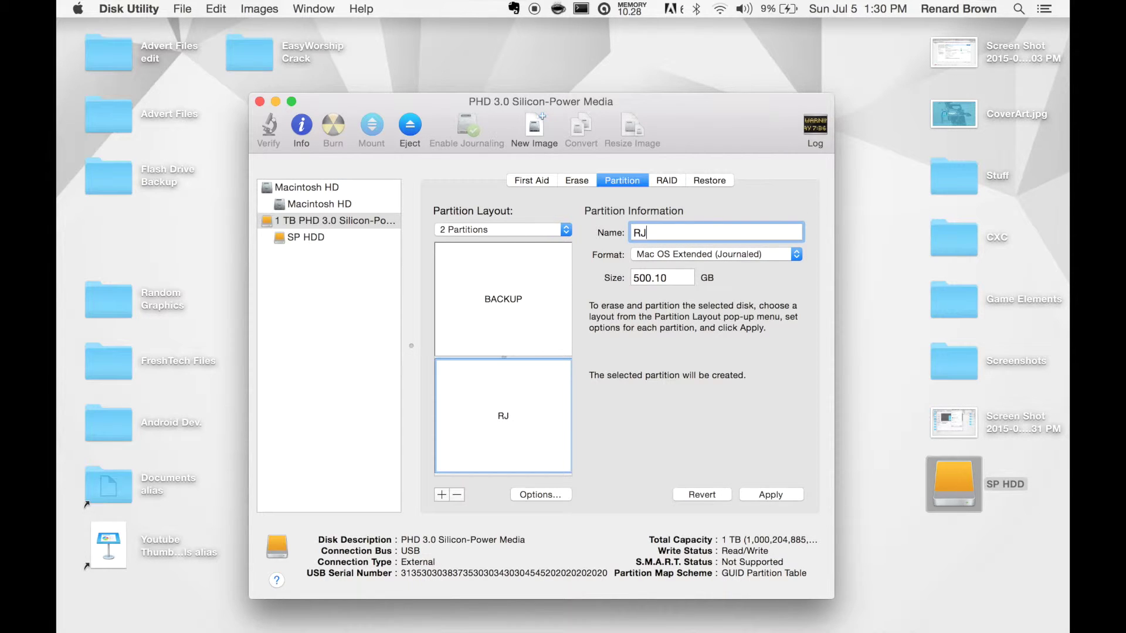
text('S FILES)
Set the BACKUP partition to Mac OS Extended (Journaled) format with a size of 150 GB.
click(523, 304)
click(714, 253)
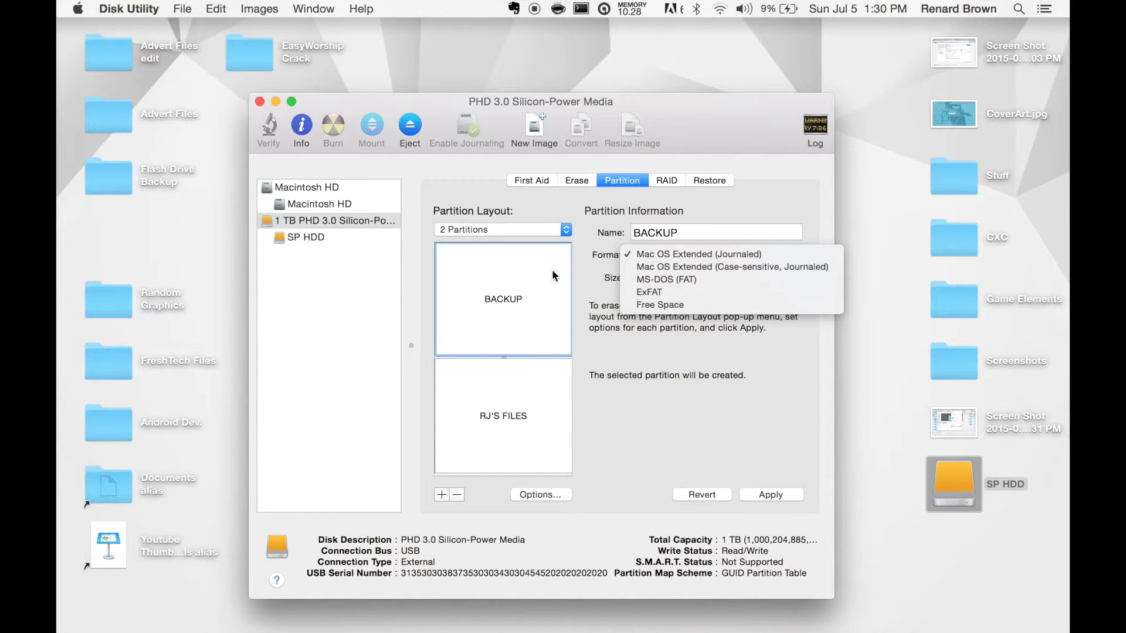
click(689, 255)
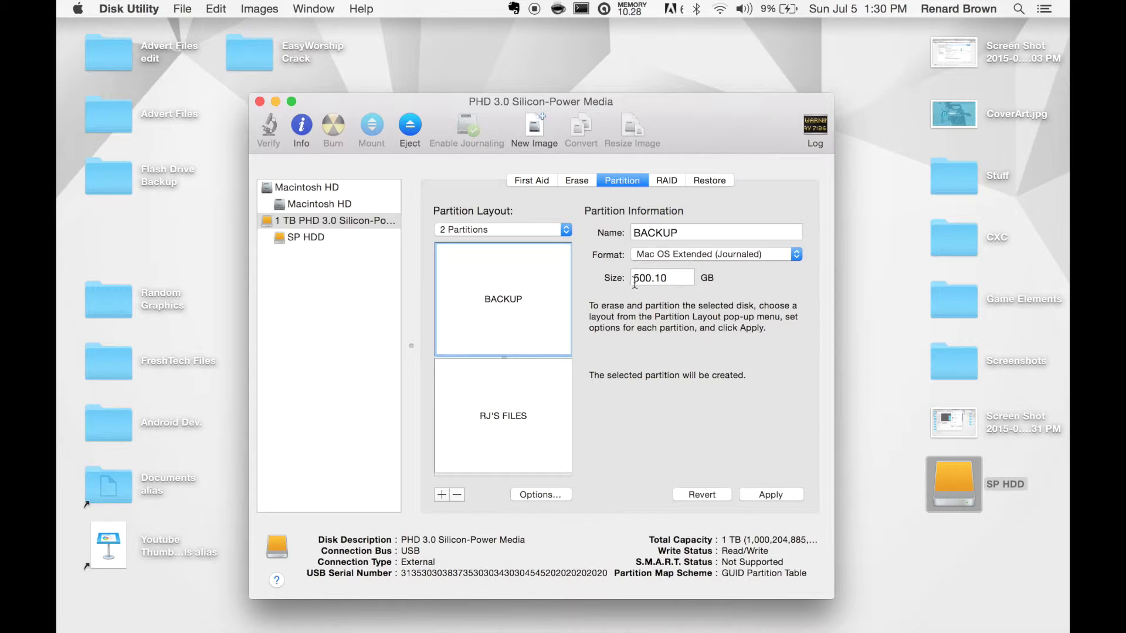
double_click(648, 279)
text(150)
key(XF86AudioMute)
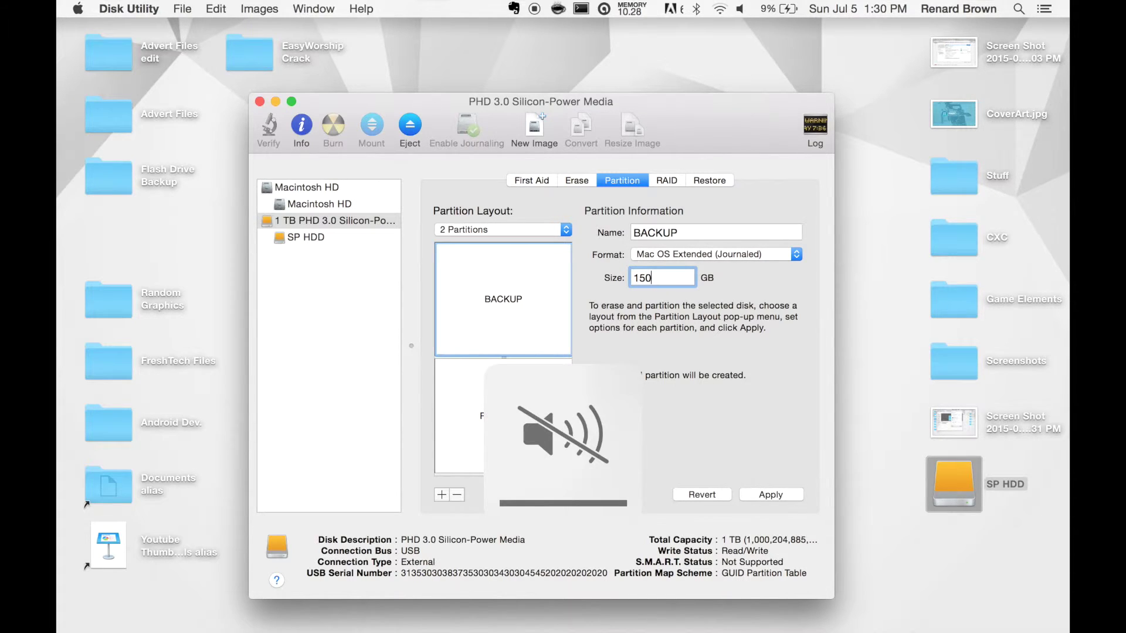
Set the format of the RJ'S FILES partition to MS-DOS (FAT).
click(466, 441)
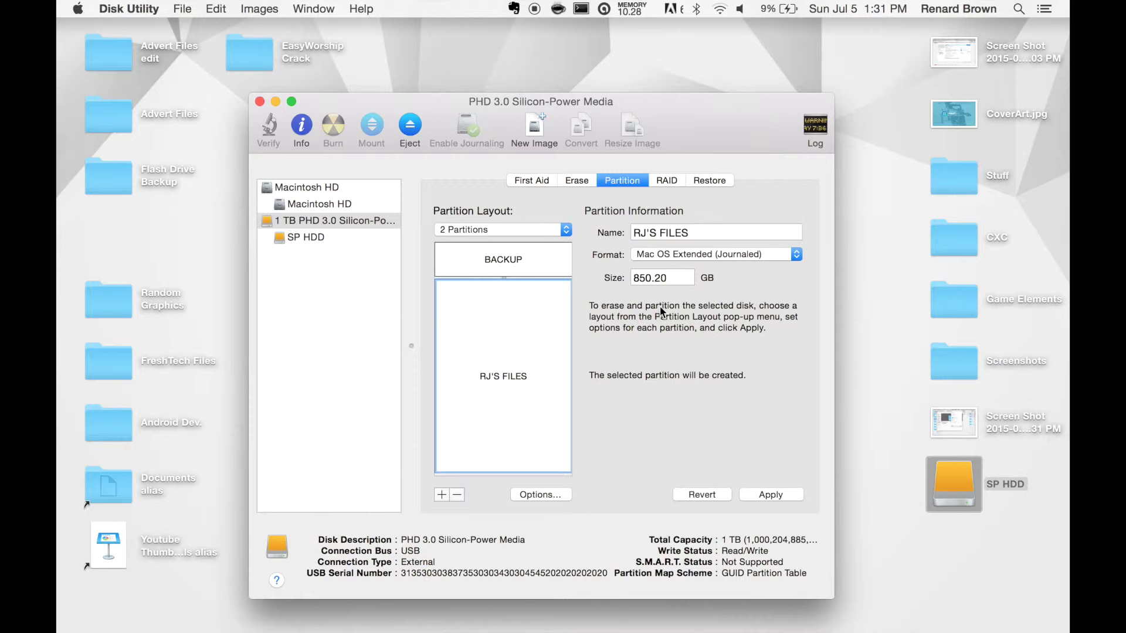
click(729, 252)
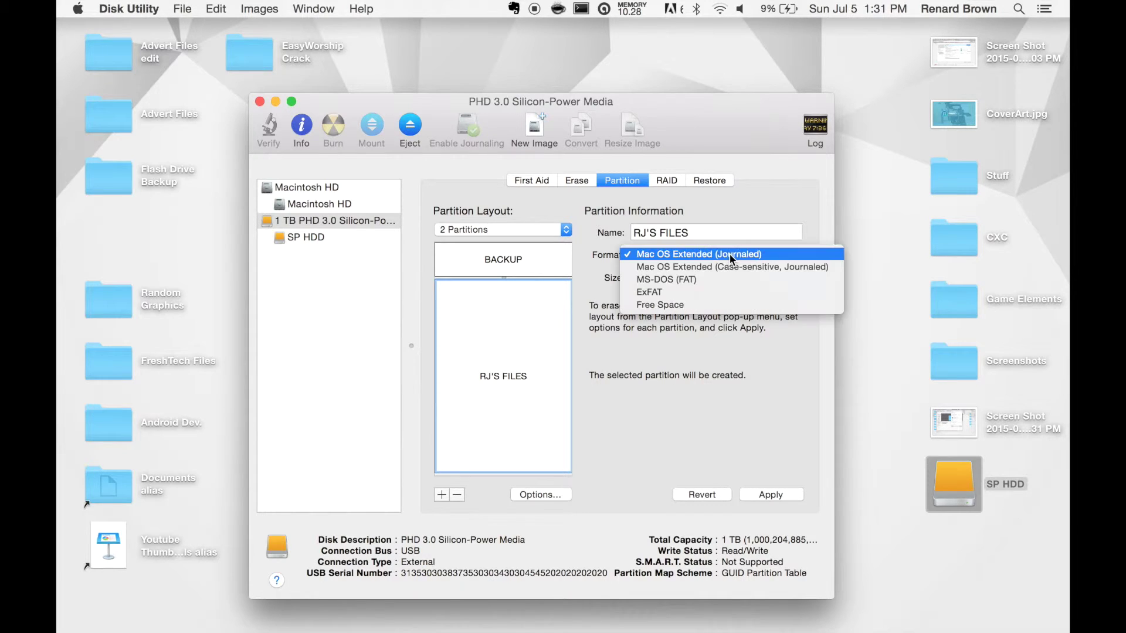
click(726, 285)
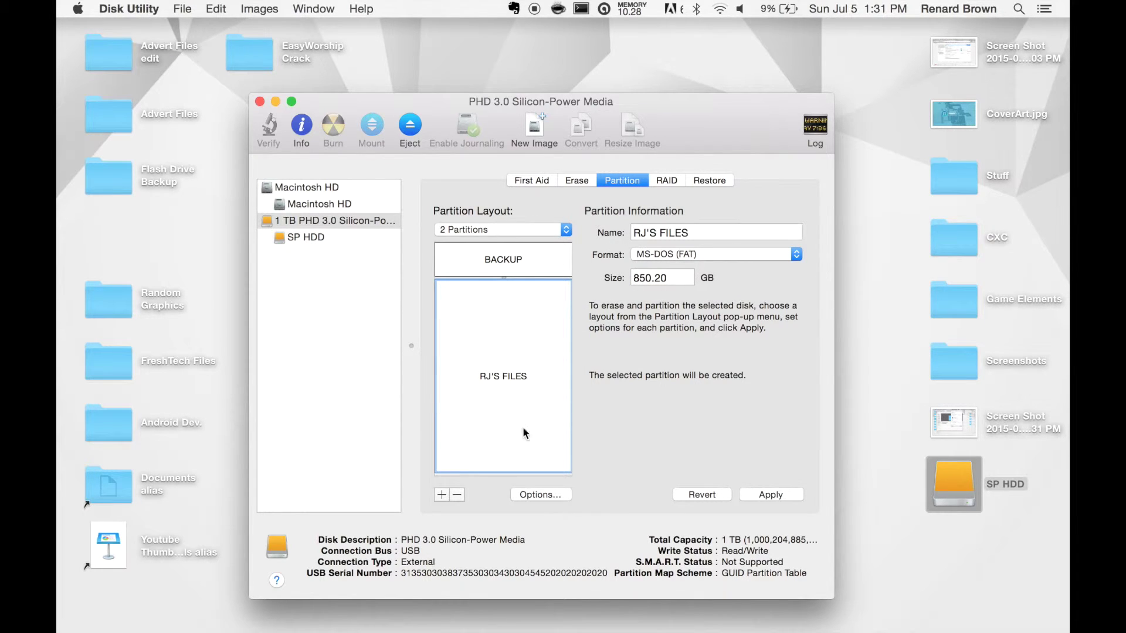
With the BACKUP partition selected, accept GUID Partition Table as the drive's partition scheme.
click(550, 252)
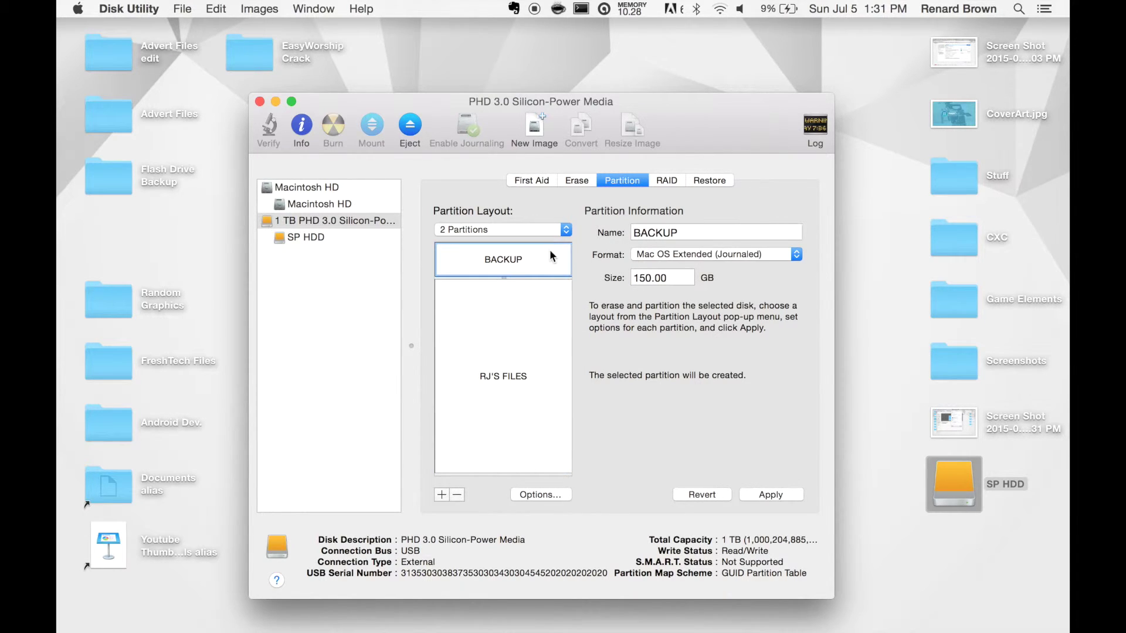
click(562, 496)
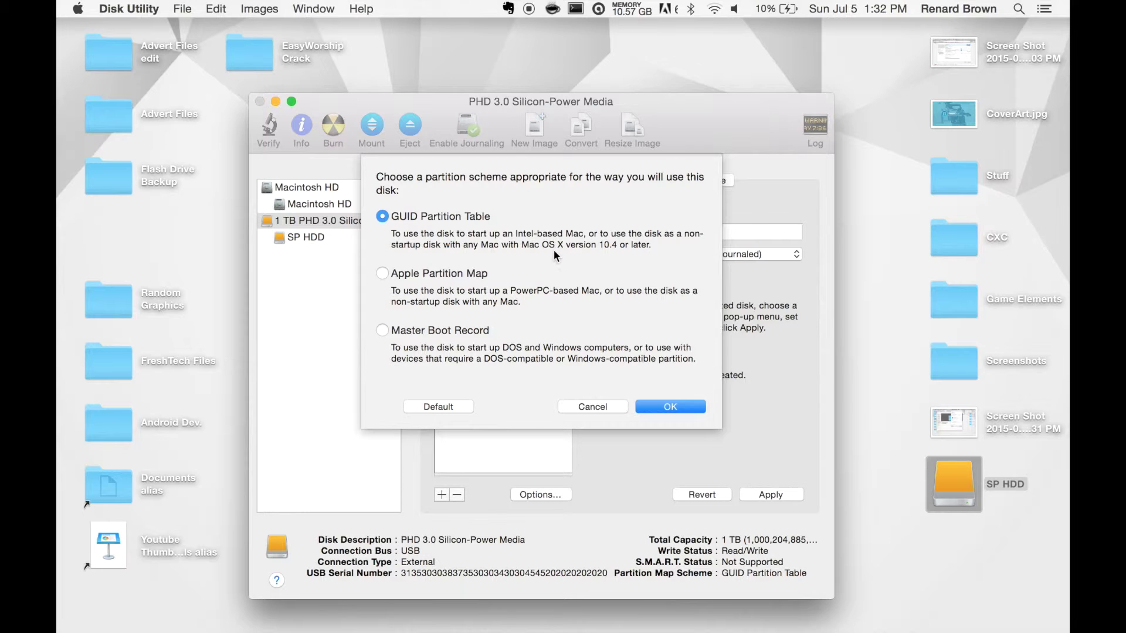
click(670, 406)
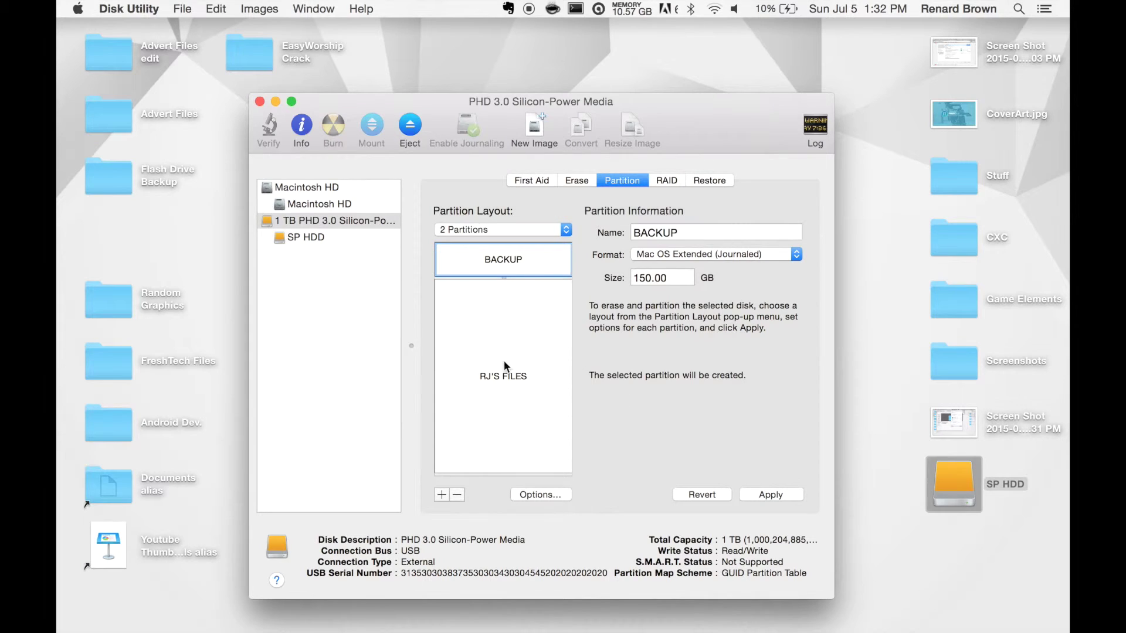
With the RJ'S FILES partition selected, set the partition scheme to Master Boot Record.
click(493, 327)
click(537, 261)
click(538, 331)
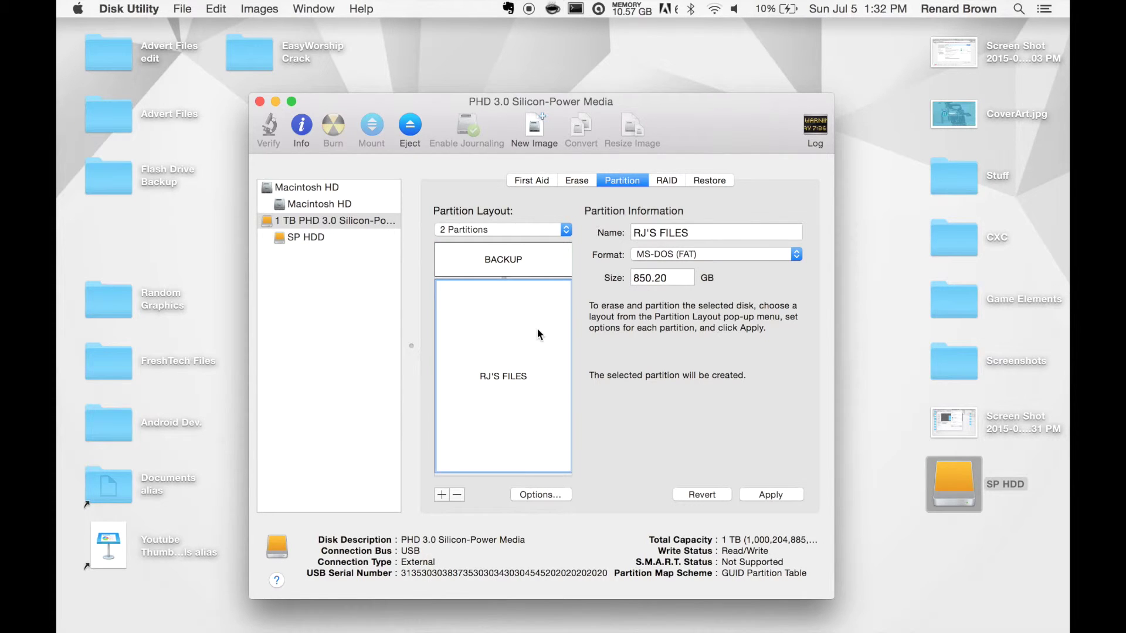
click(557, 495)
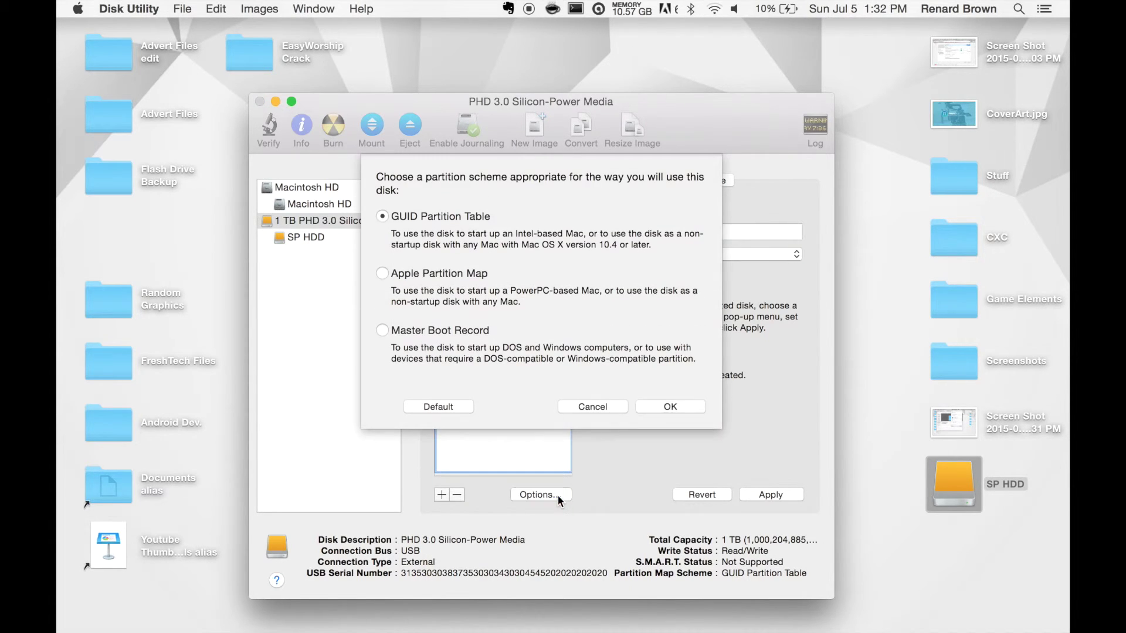
click(381, 332)
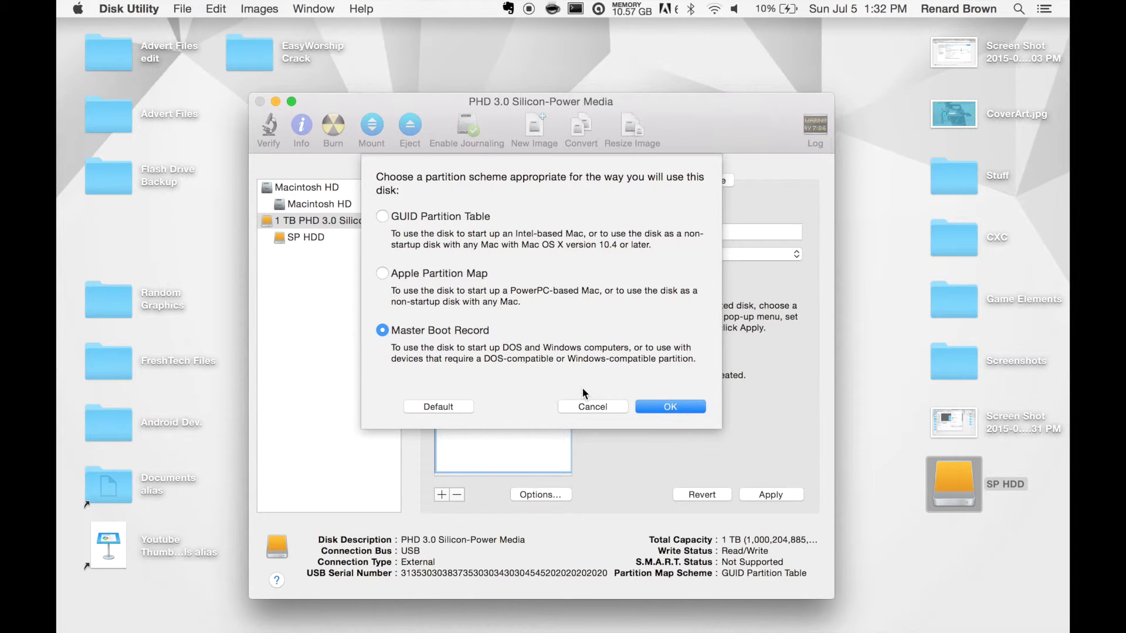
click(447, 407)
click(384, 328)
click(643, 411)
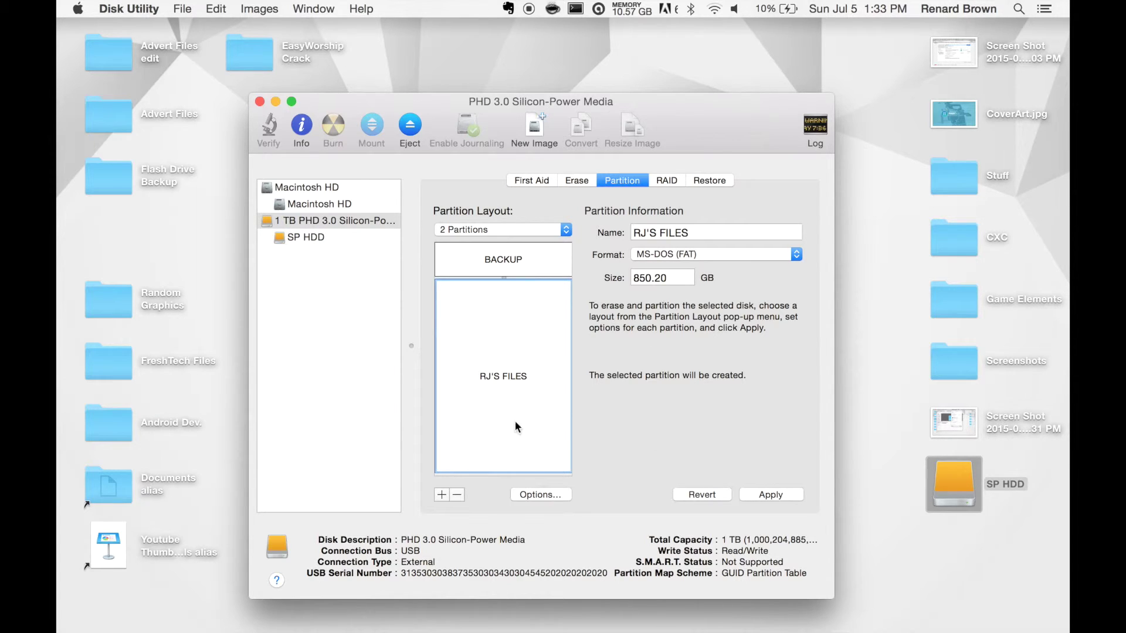
Apply the two-partition layout to the external 1 TB drive and confirm erasing SP HDD to create BACKUP and RJ'S FILES.
click(773, 495)
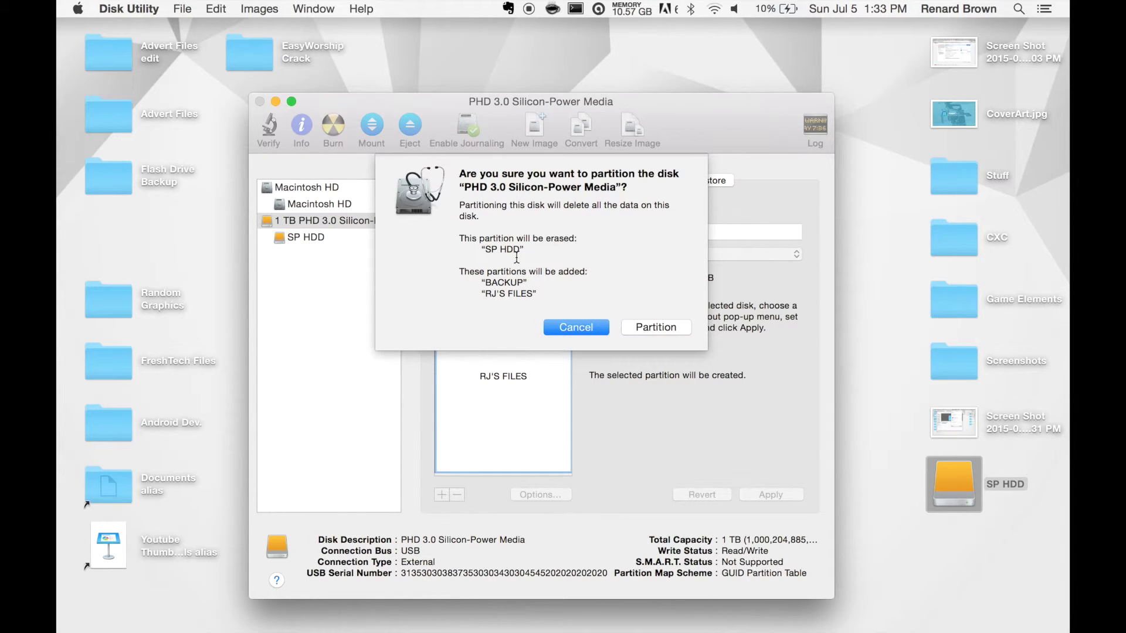
click(649, 328)
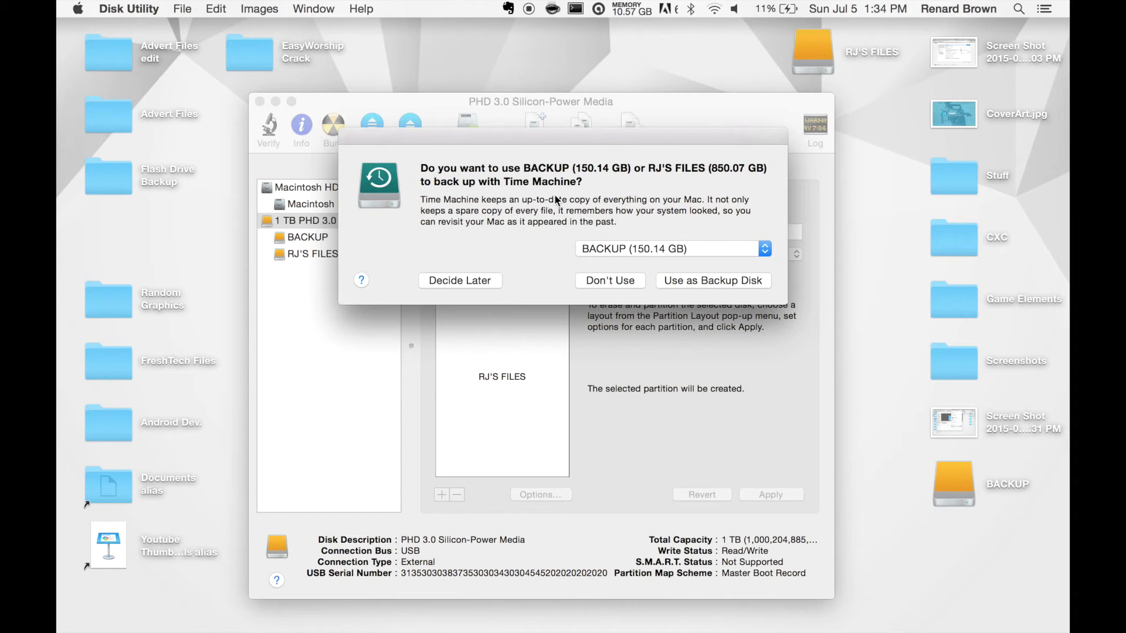
Keep BACKUP as the suggested Time Machine disk, postpone the backup decision, and close the disk management window.
click(617, 244)
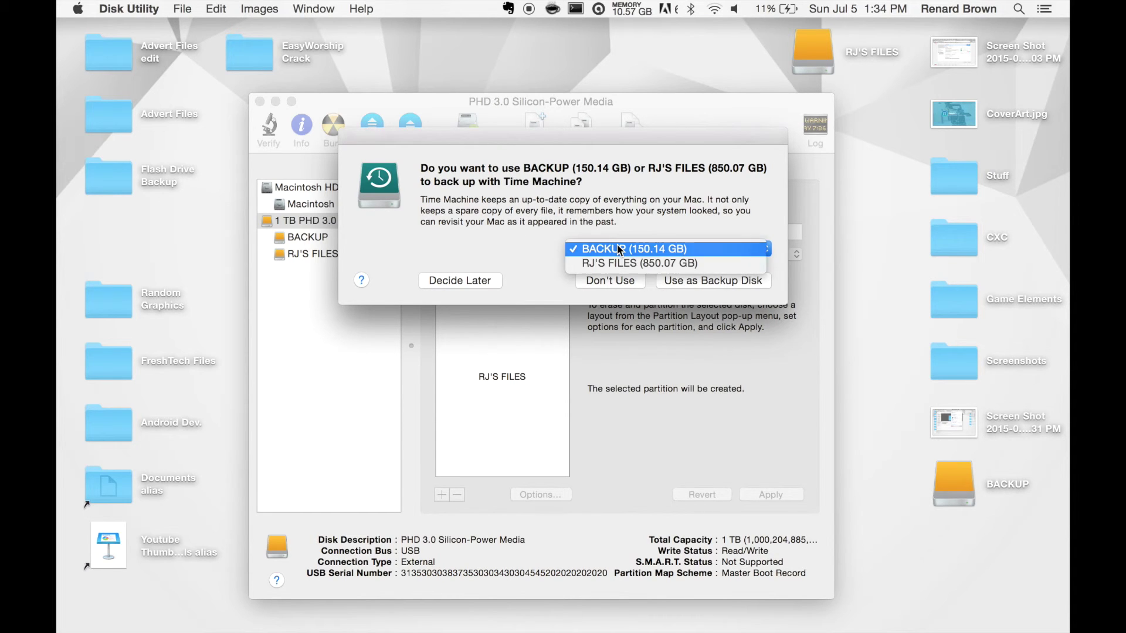
click(617, 244)
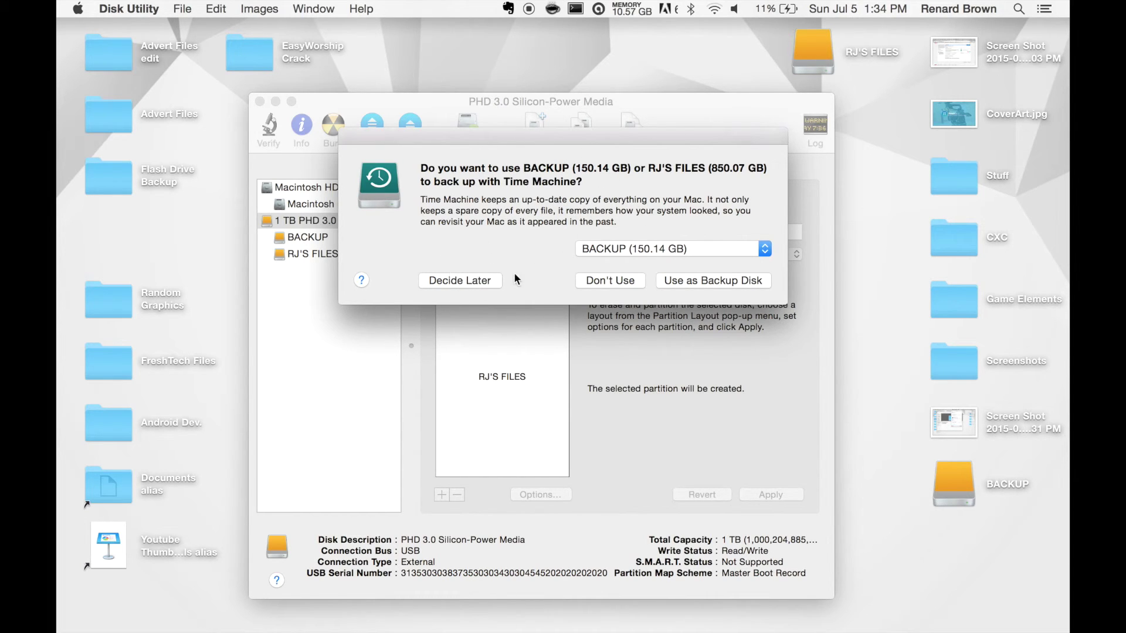
click(480, 281)
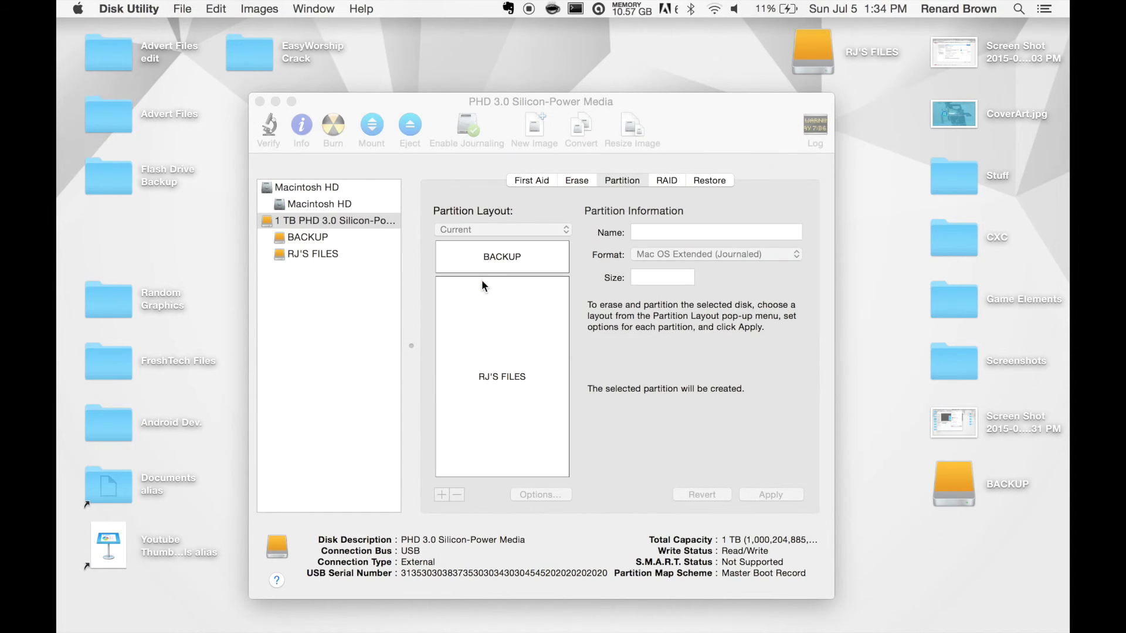
click(260, 102)
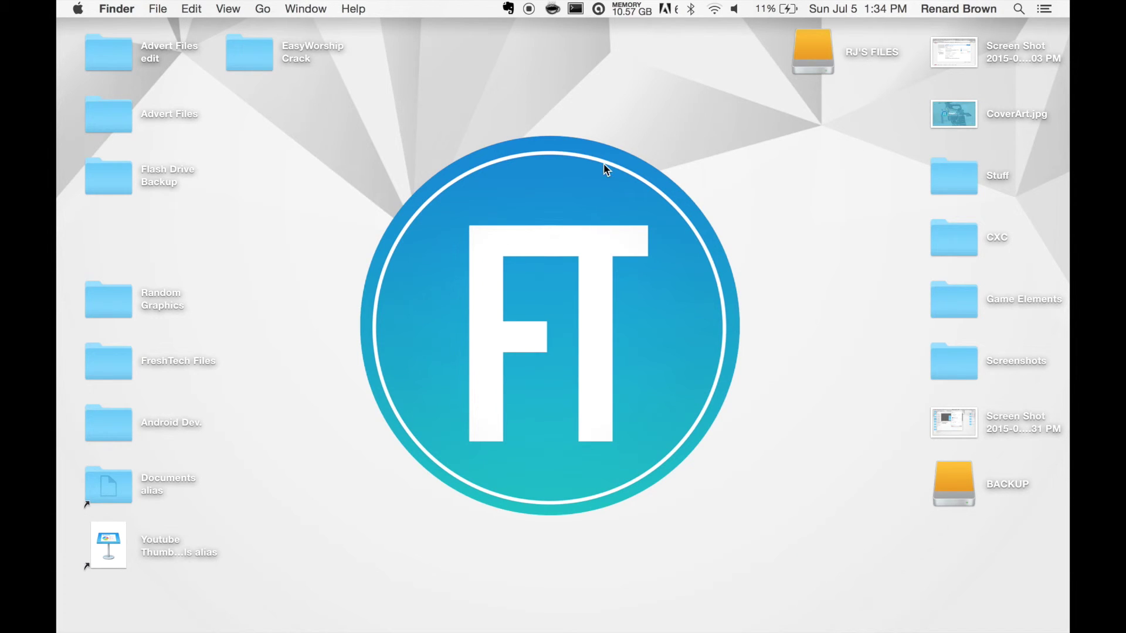